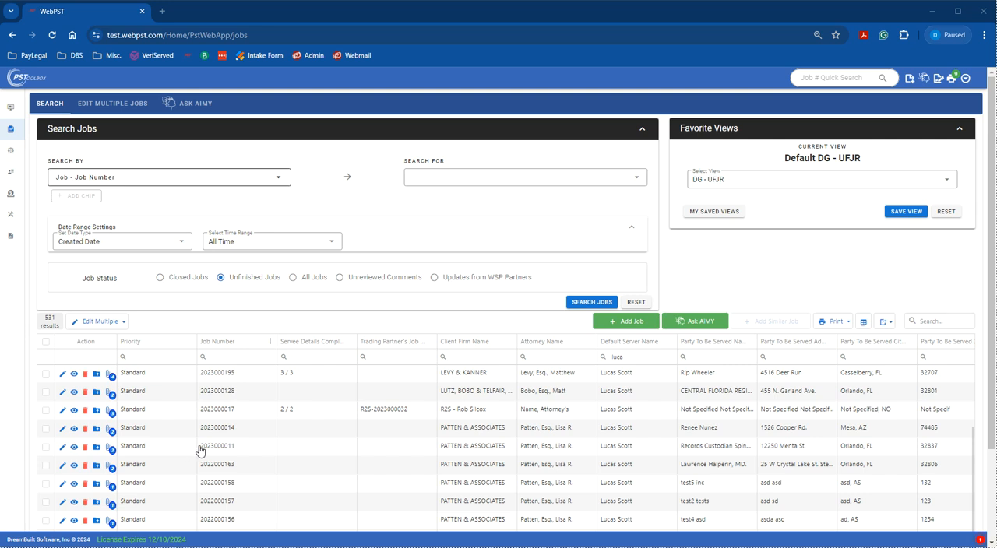
Open the Records Custodian Spine job on Menta St. for editing and start its service details, keeping the assigned server
click(64, 447)
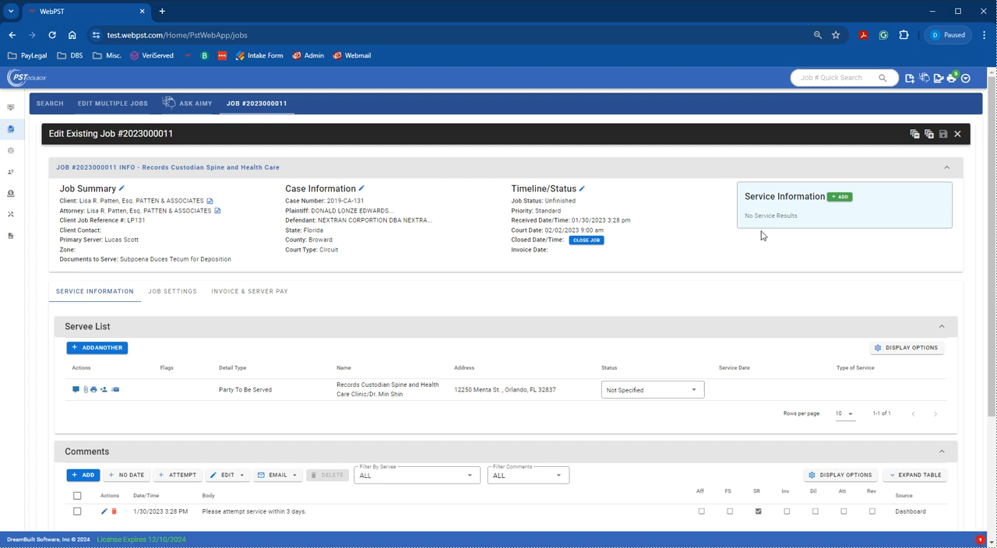
click(839, 197)
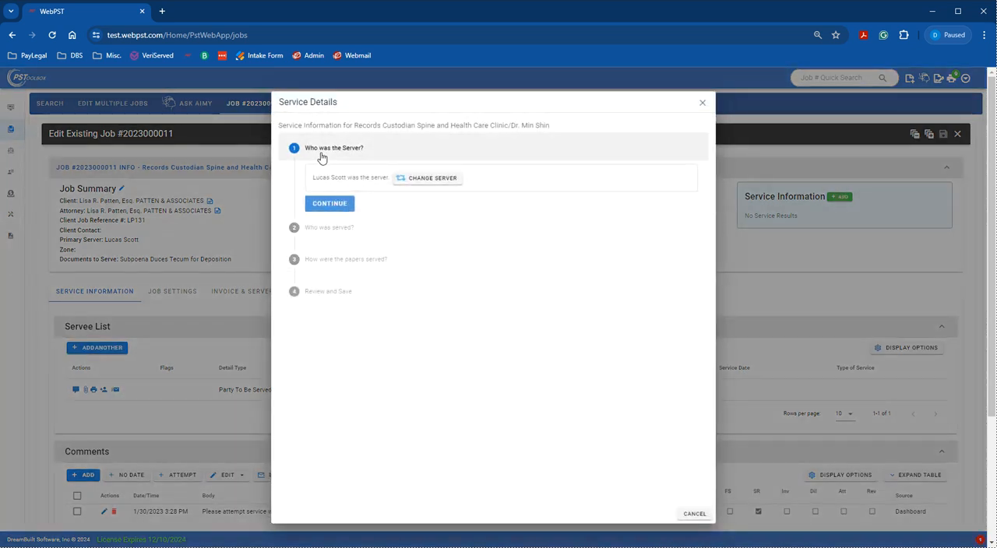
click(332, 205)
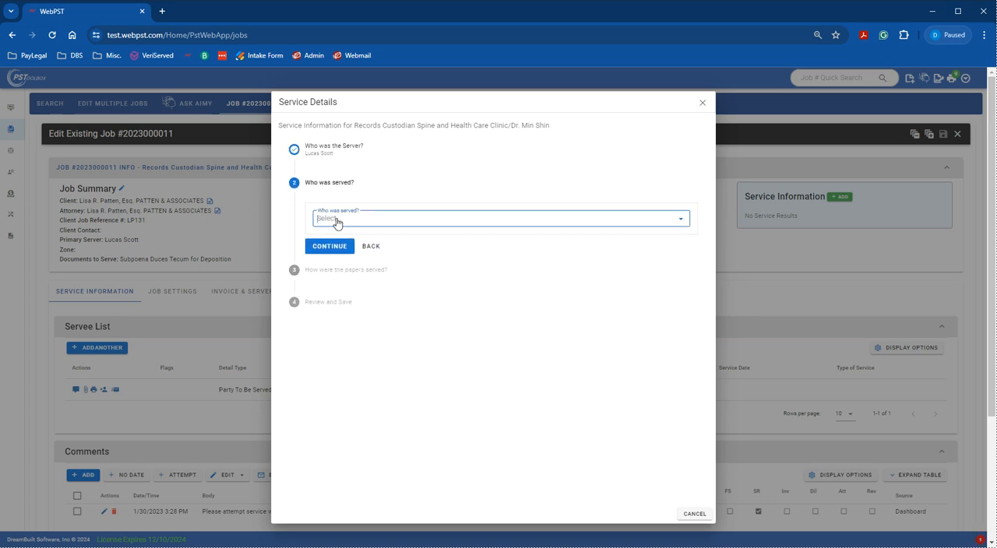
Record Someone Else as the person served, entering their first and last name and the relationship Records Custodian
click(337, 221)
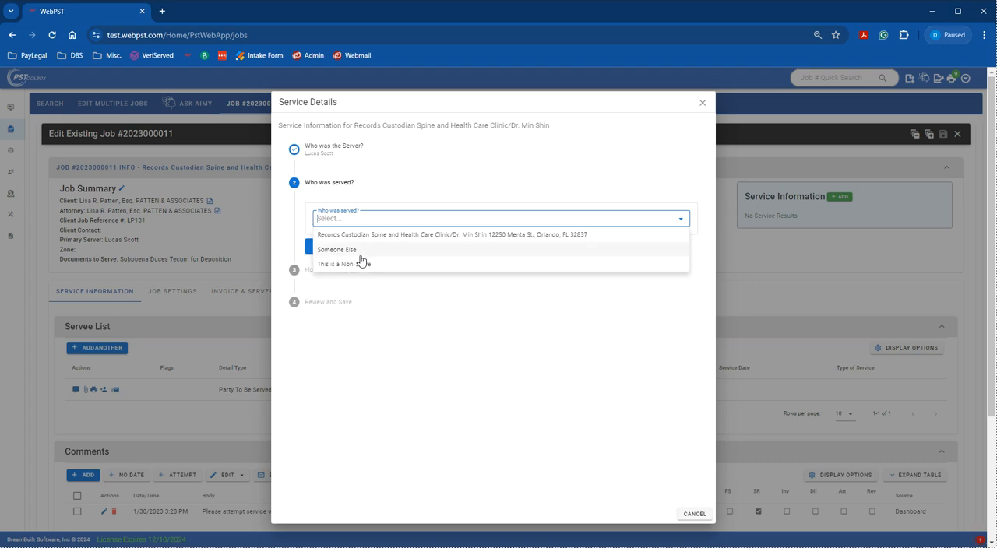
click(359, 253)
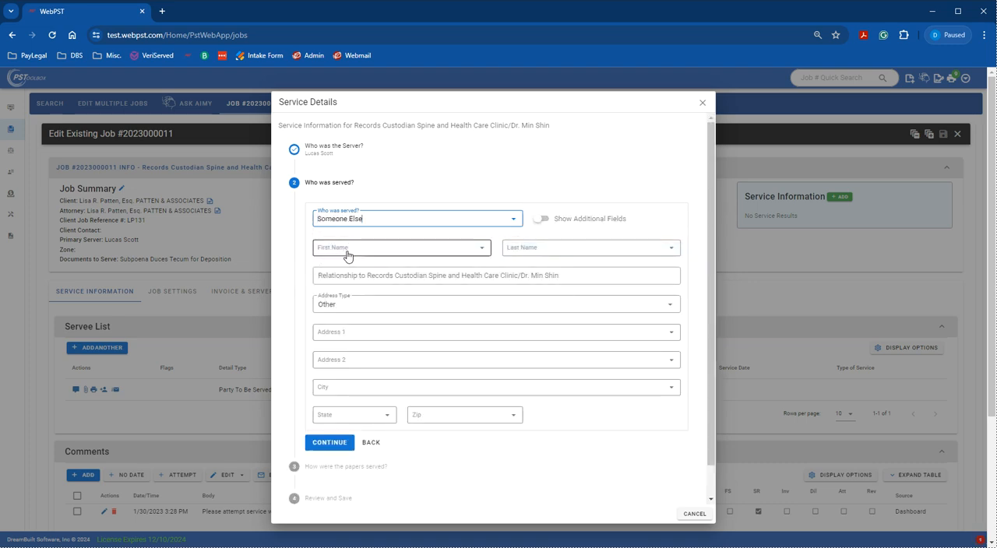
click(347, 254)
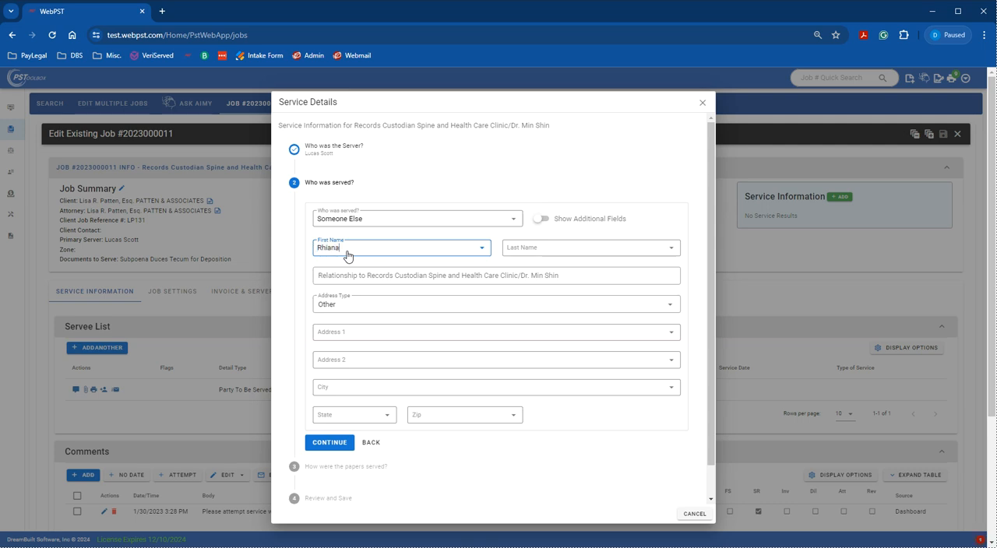
text(Rhianna)
key(Tab)
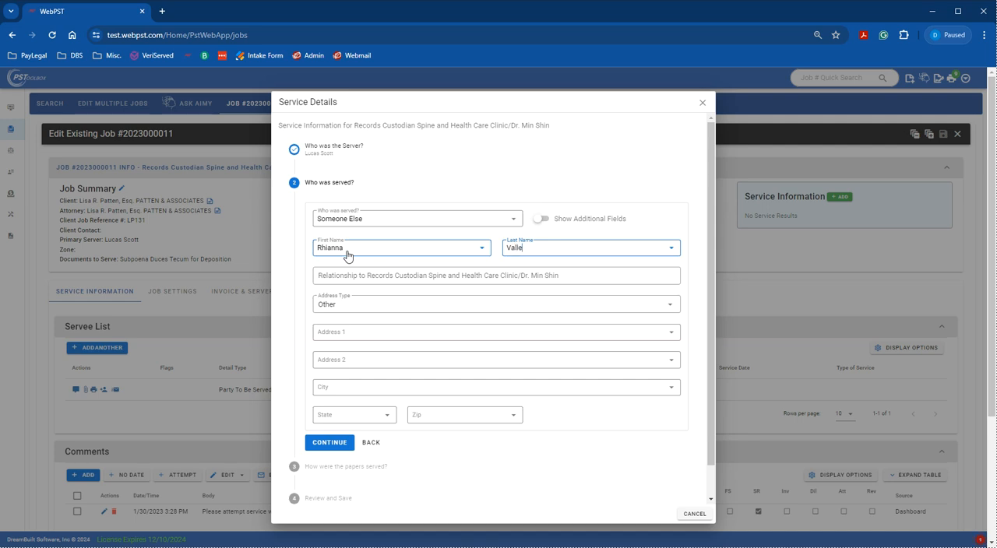
click(349, 278)
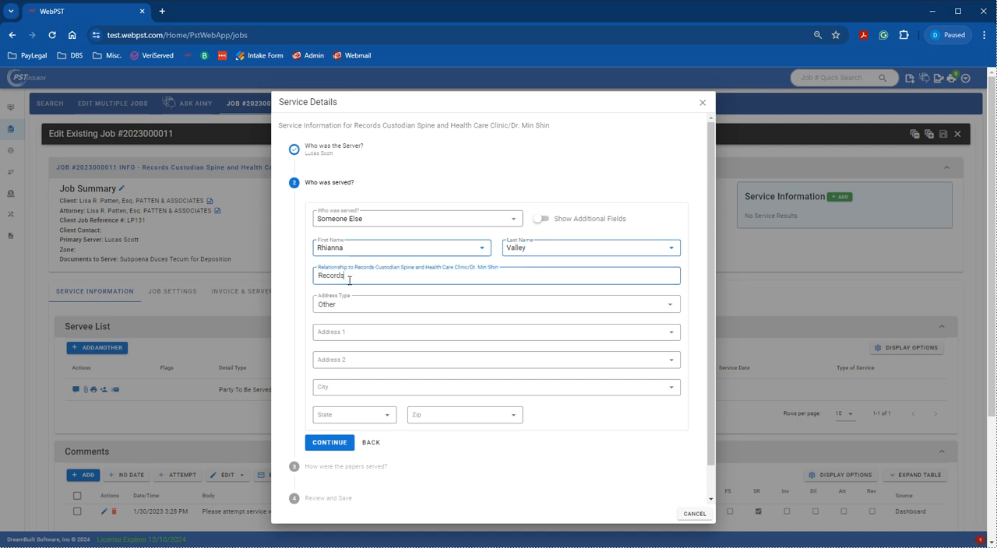
text(Records Custodian)
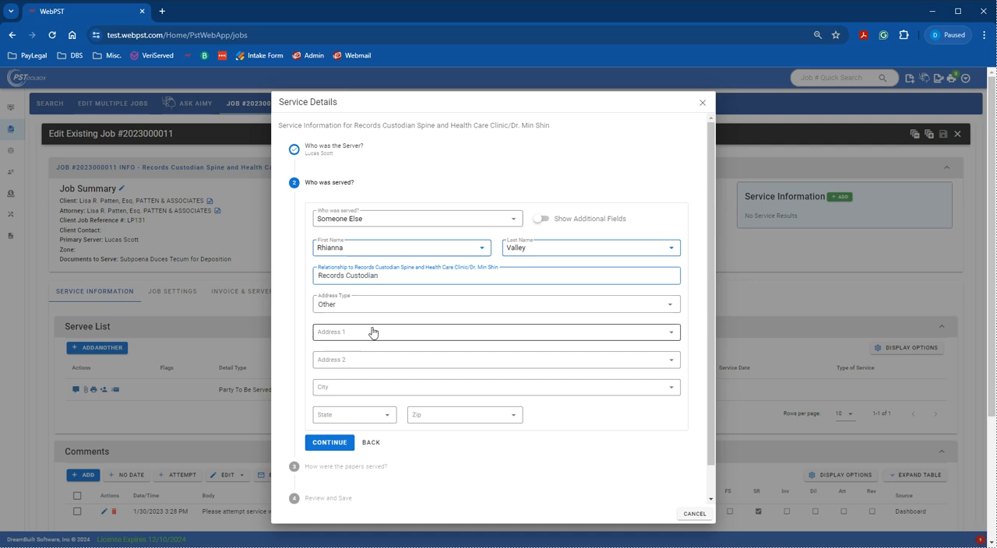
Fill in the served person's address from the job's suggested address, set the address type to Work and continue
click(373, 333)
click(364, 349)
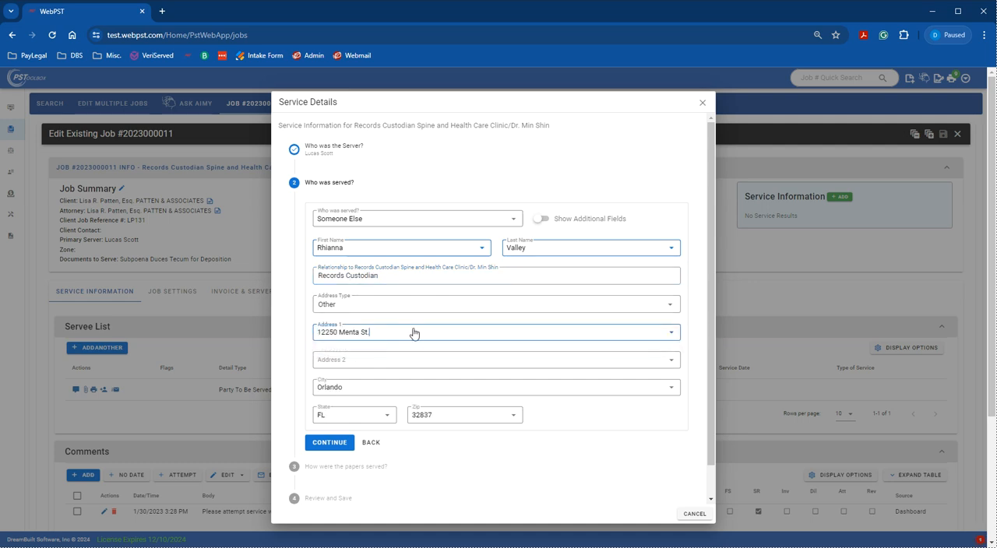
click(347, 306)
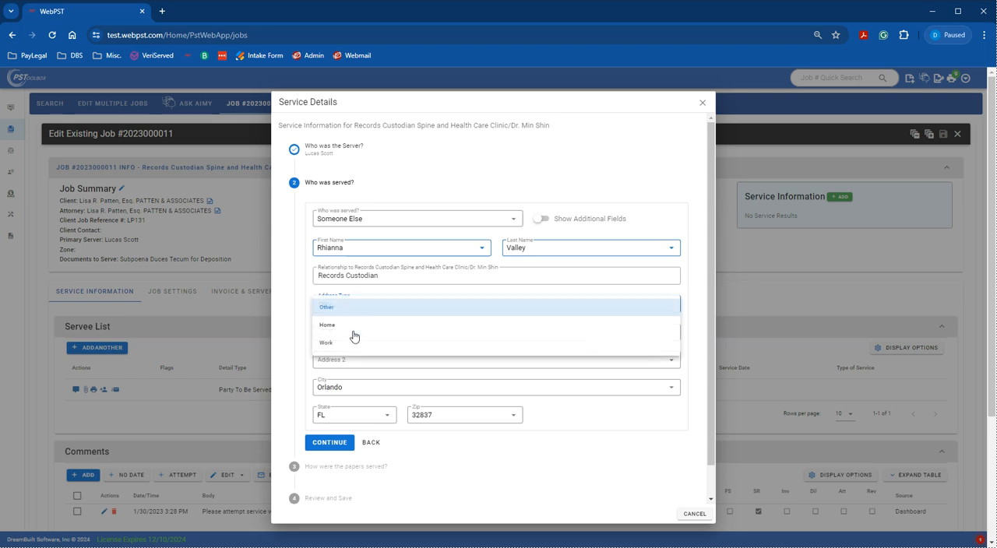
click(349, 327)
click(355, 305)
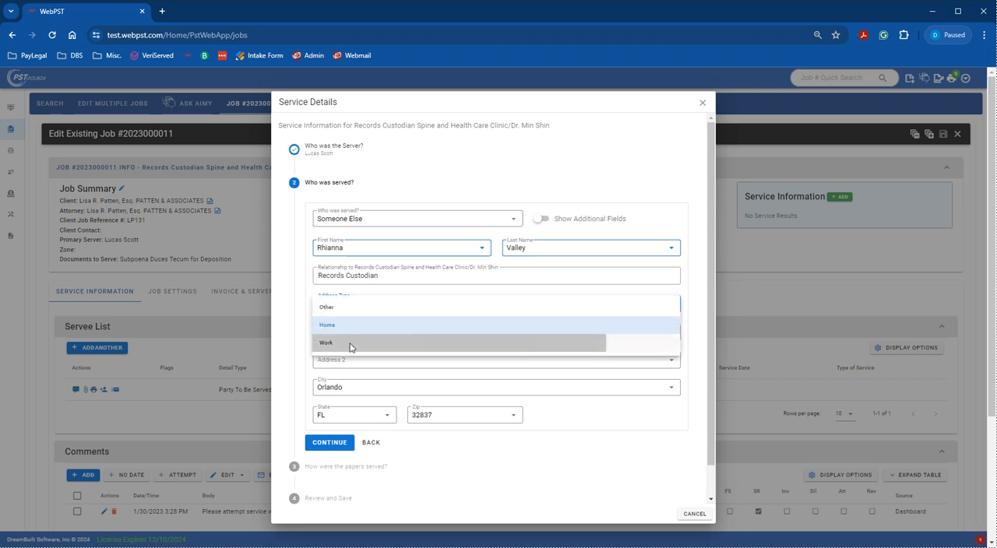
click(348, 343)
click(330, 440)
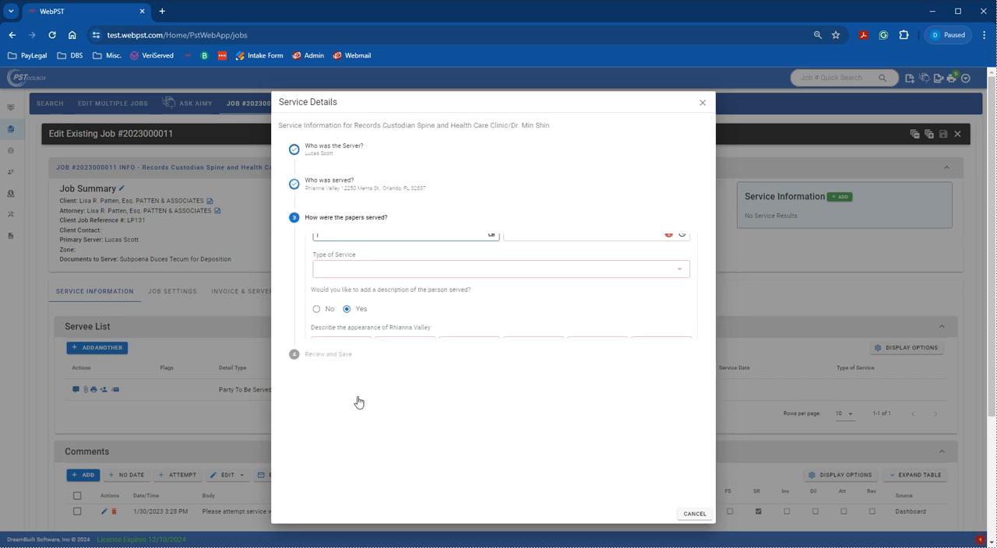
Set the service date to 06/04/2024 and the service time to 3:34 PM
click(356, 256)
text(06/04/2024)
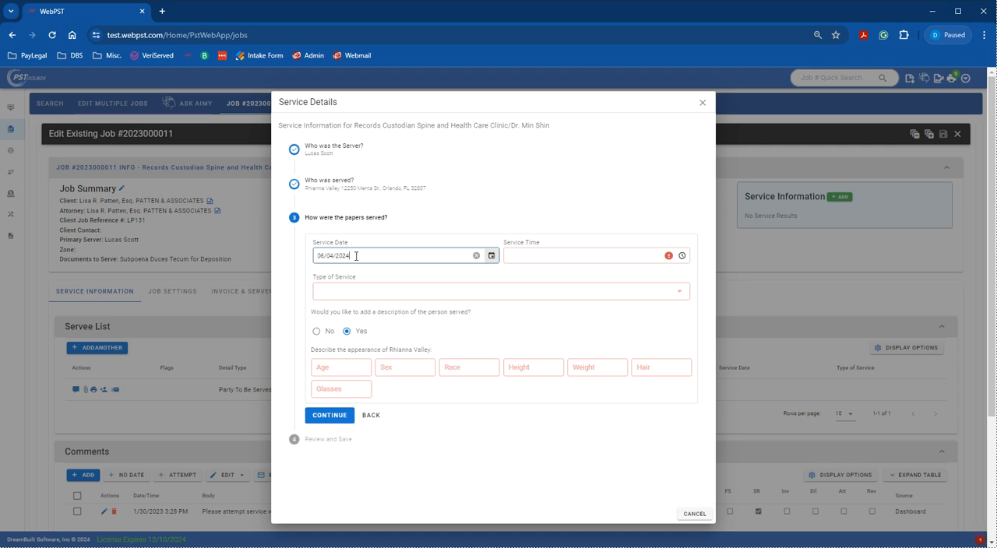
key(Tab)
text(3:34 PM)
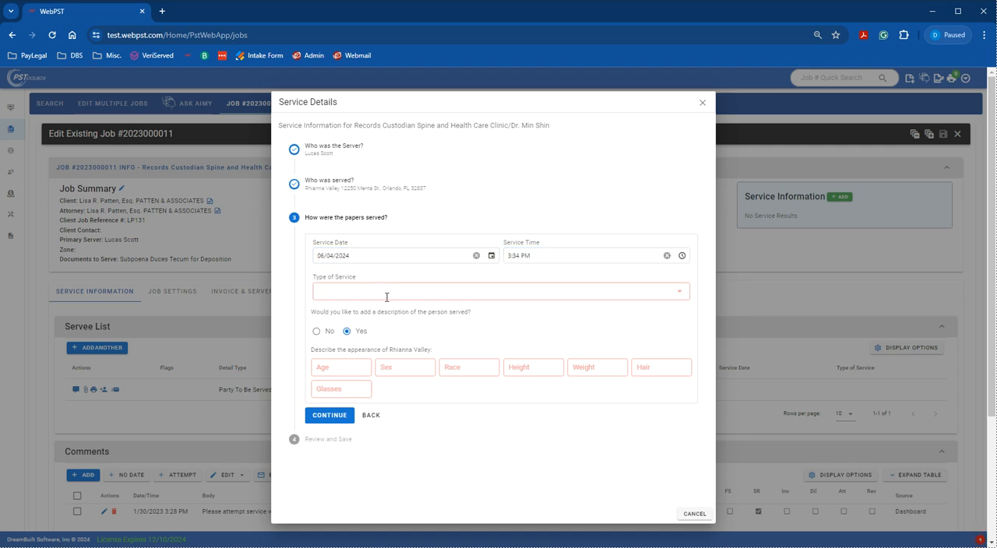
Choose SUBSTITUTE - BUSINESS as the type of service
click(385, 295)
scroll(385, 350, down, 5)
scroll(385, 350, down, 15)
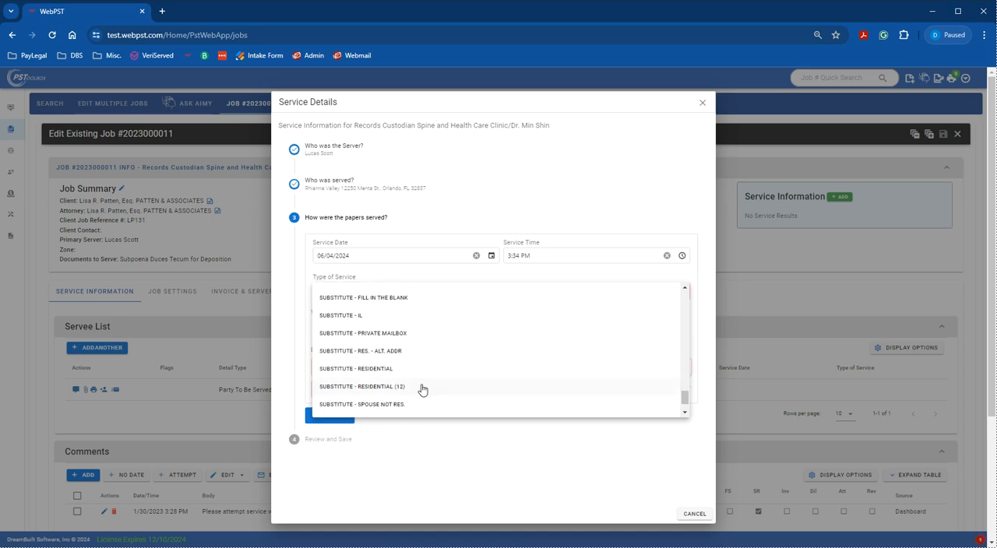
scroll(418, 389, down, 2)
scroll(404, 361, up, 2)
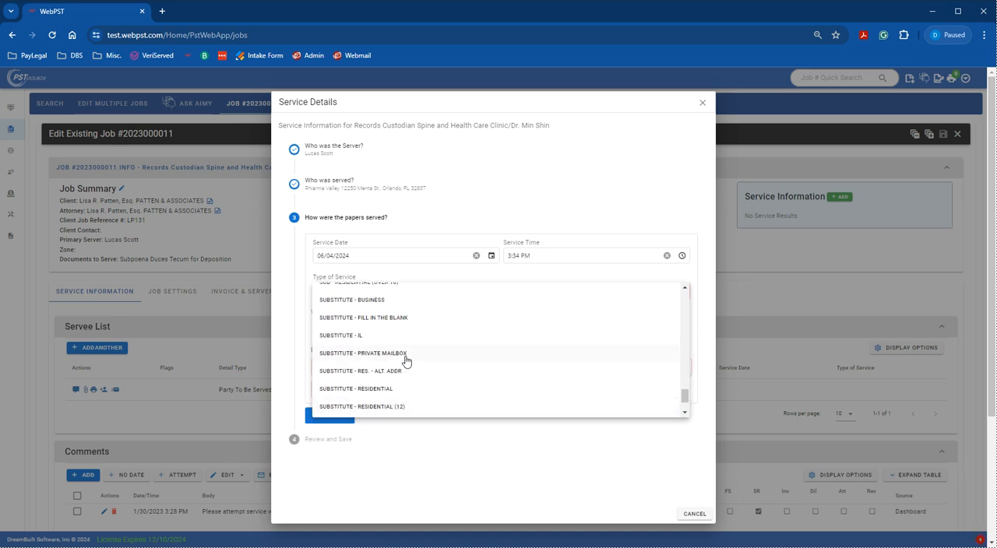
click(389, 307)
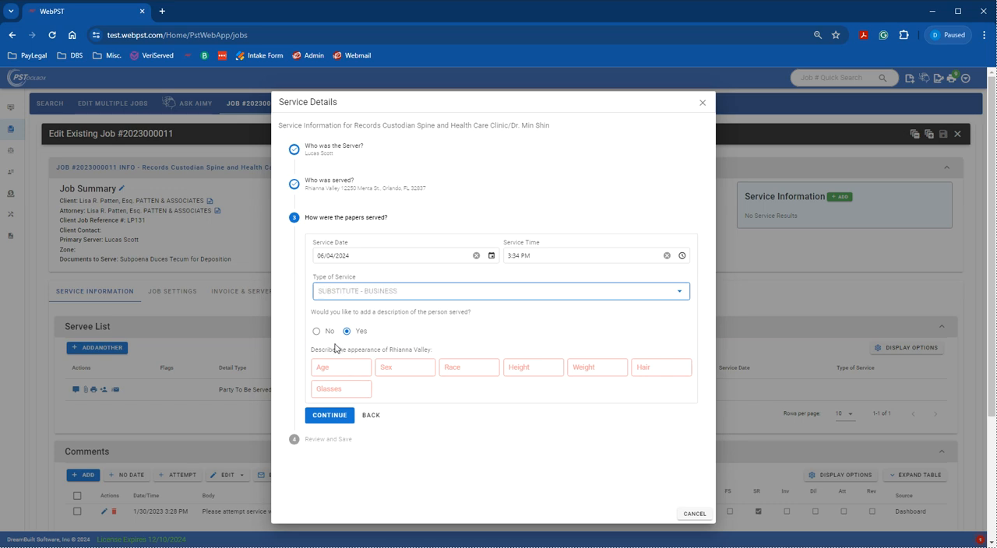
Decline adding a description of the person served and save the service details
scroll(340, 389, down, 1)
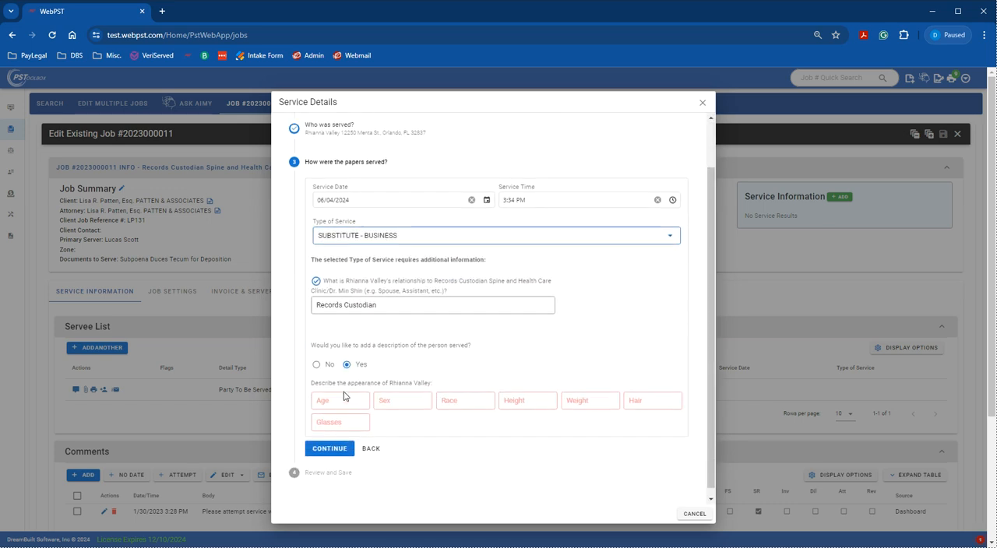
click(330, 371)
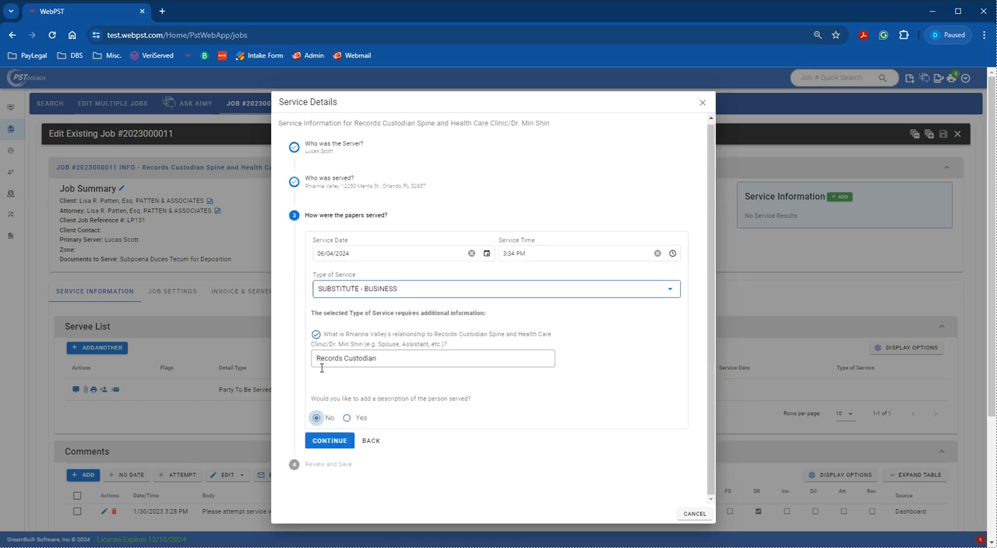
click(331, 440)
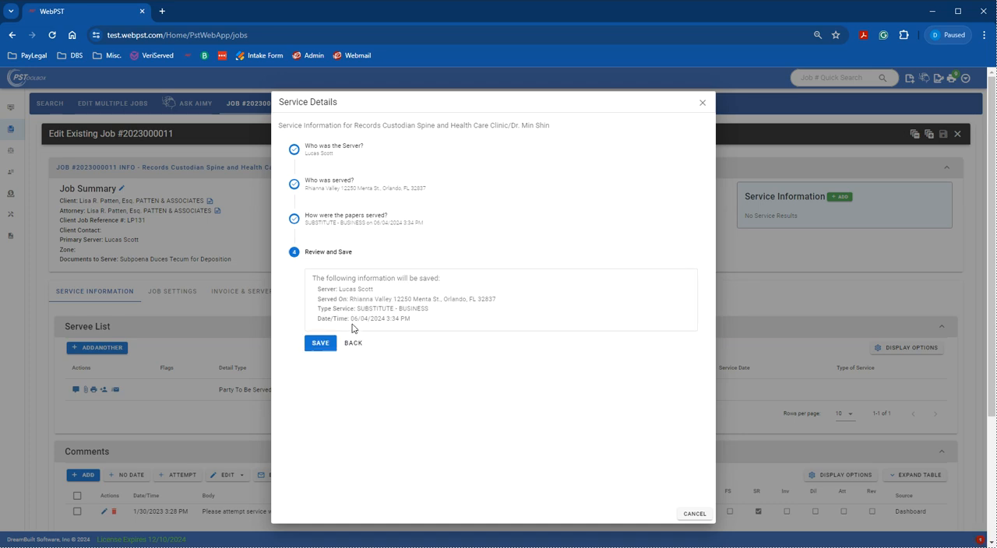
click(327, 350)
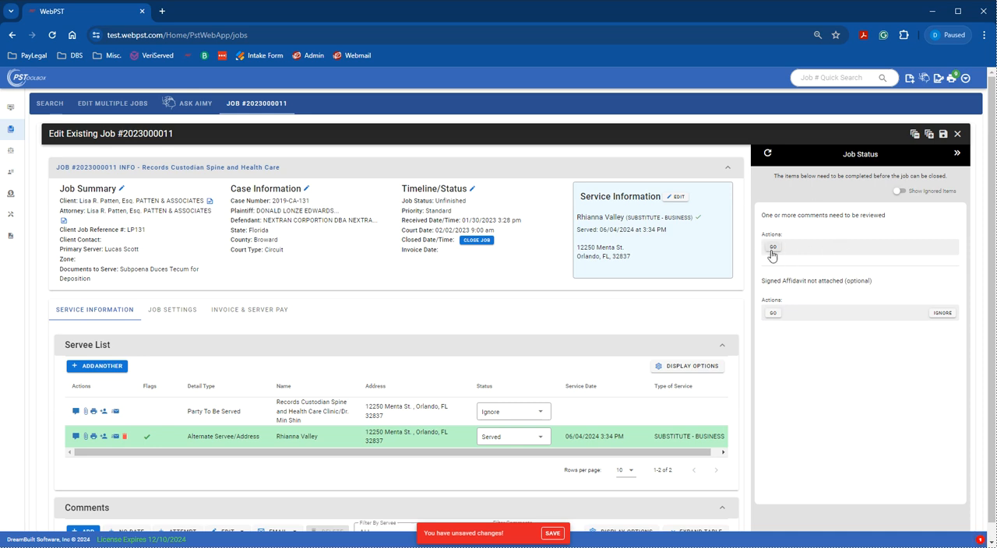
Mark the job's comment as reviewed and collapse the job status checklist
scroll(549, 425, down, 3)
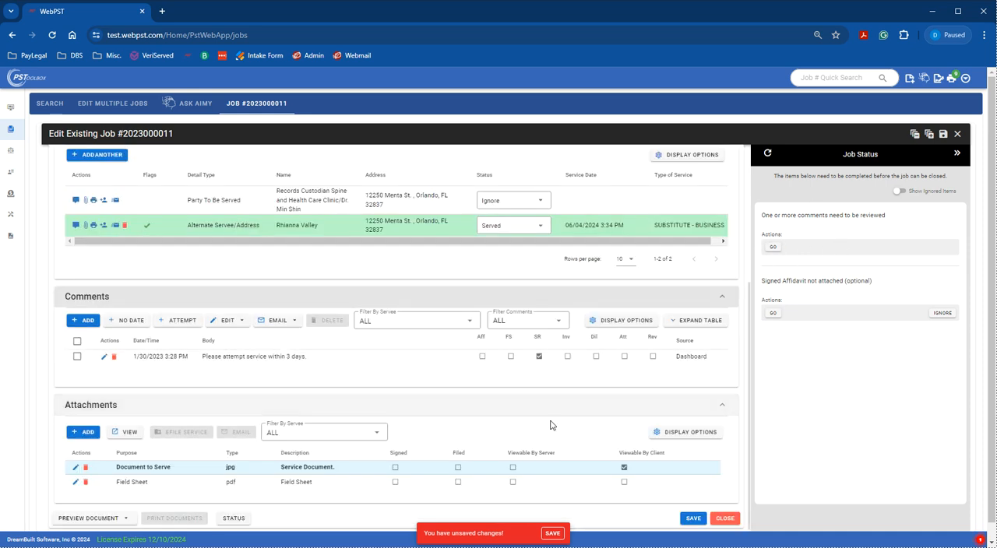
click(653, 357)
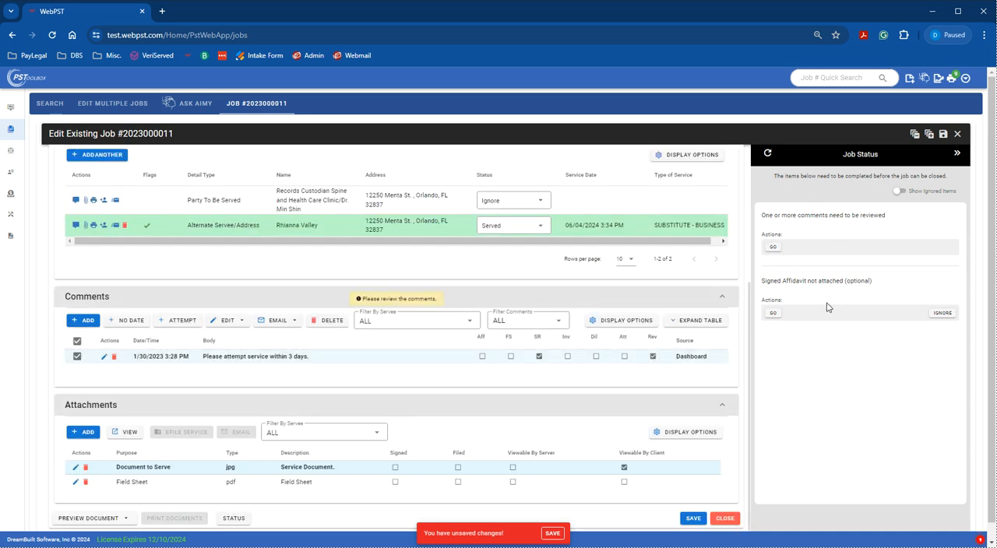
click(957, 153)
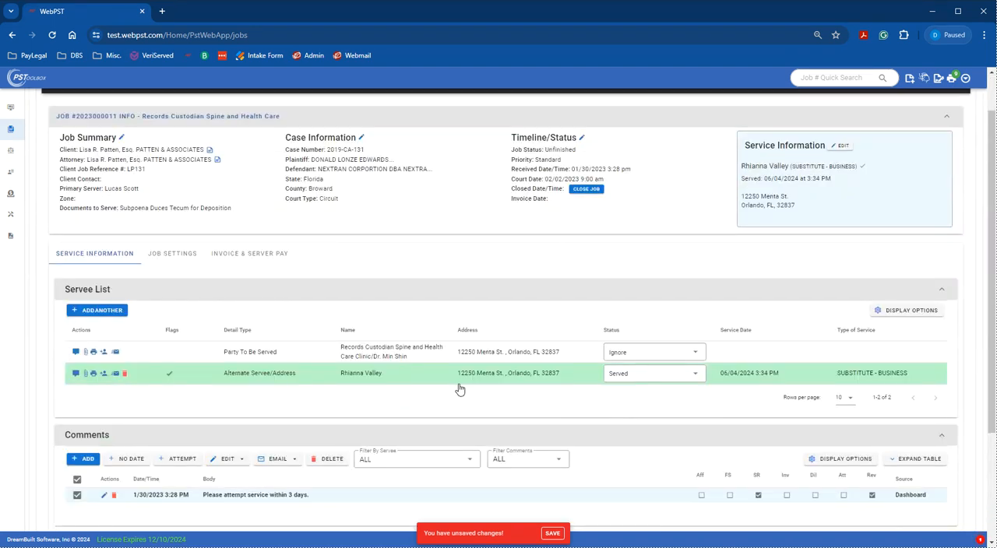
Look over the job's servee list, comments and attachments, and its client, case and job option settings
scroll(474, 385, down, 3)
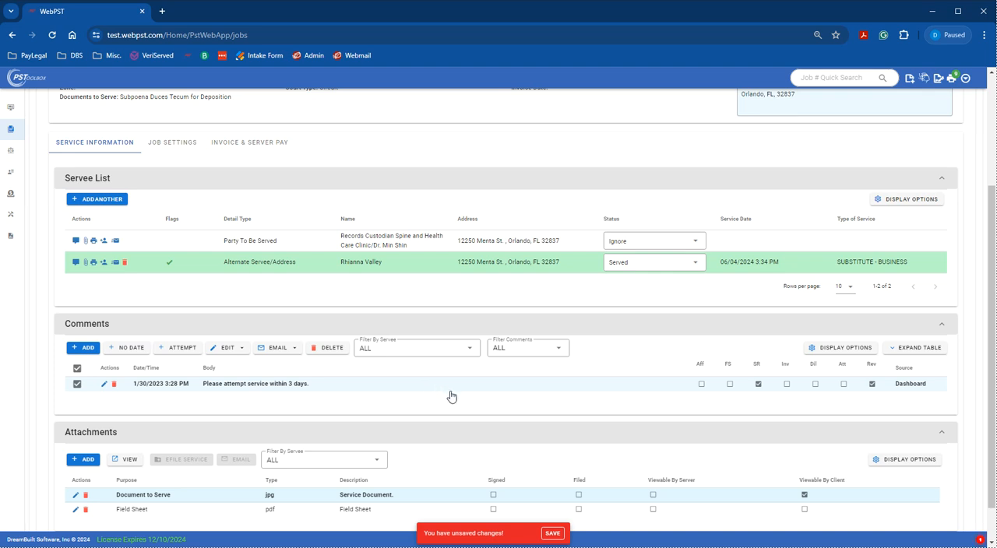
scroll(451, 396, down, 1)
scroll(451, 396, up, 3)
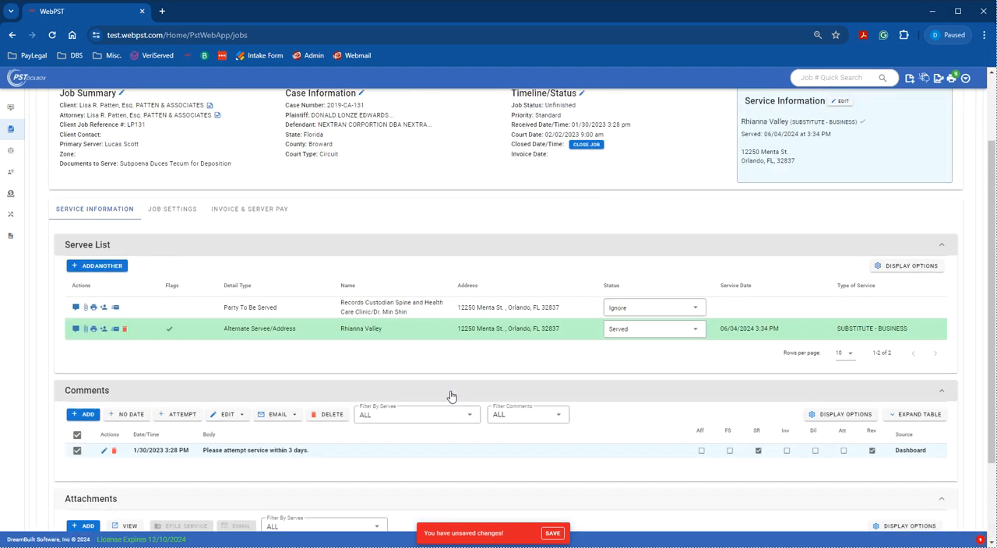
click(193, 215)
scroll(664, 372, down, 3)
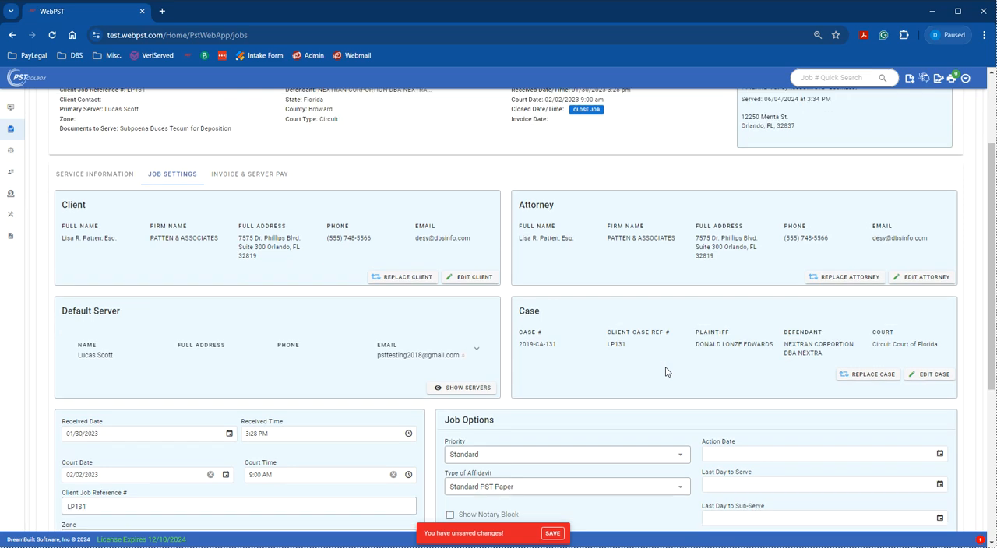
scroll(179, 249, up, 3)
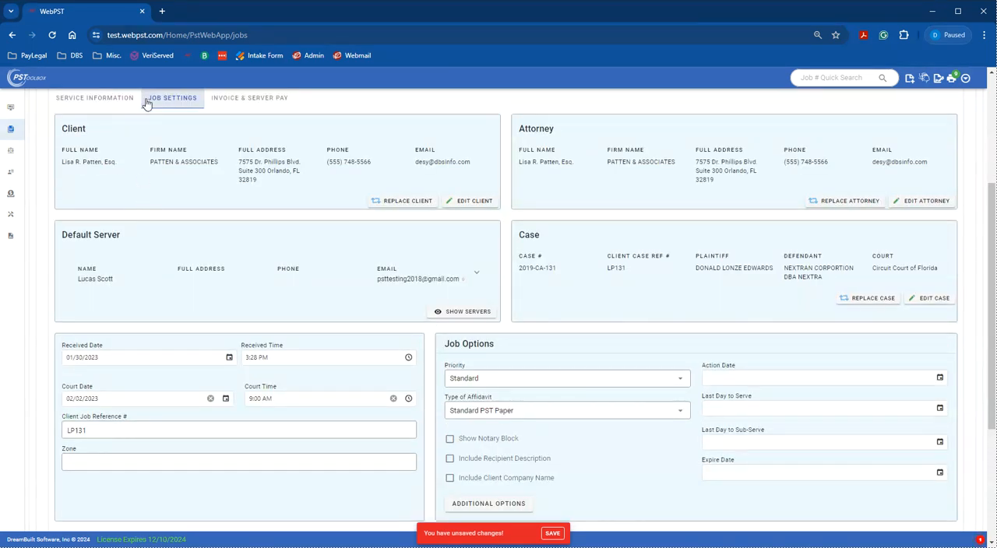
click(121, 105)
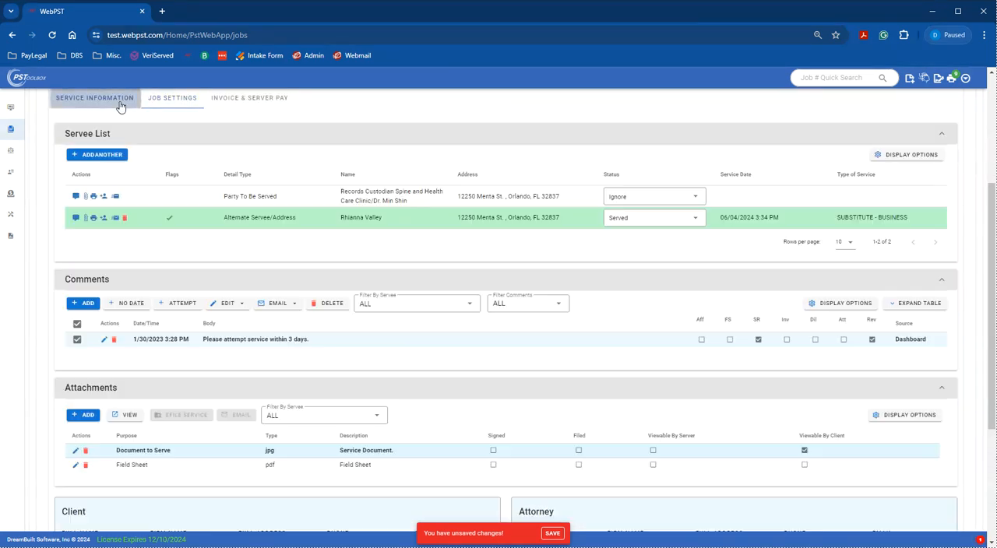
Save the job and its invoice line items, and attach only the invoice to the job as a PDF
click(553, 534)
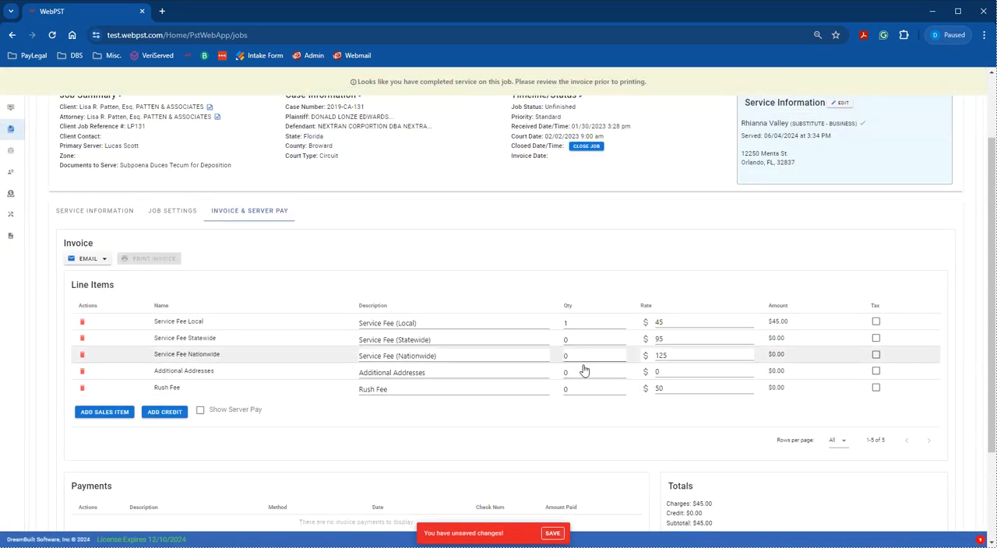
click(560, 537)
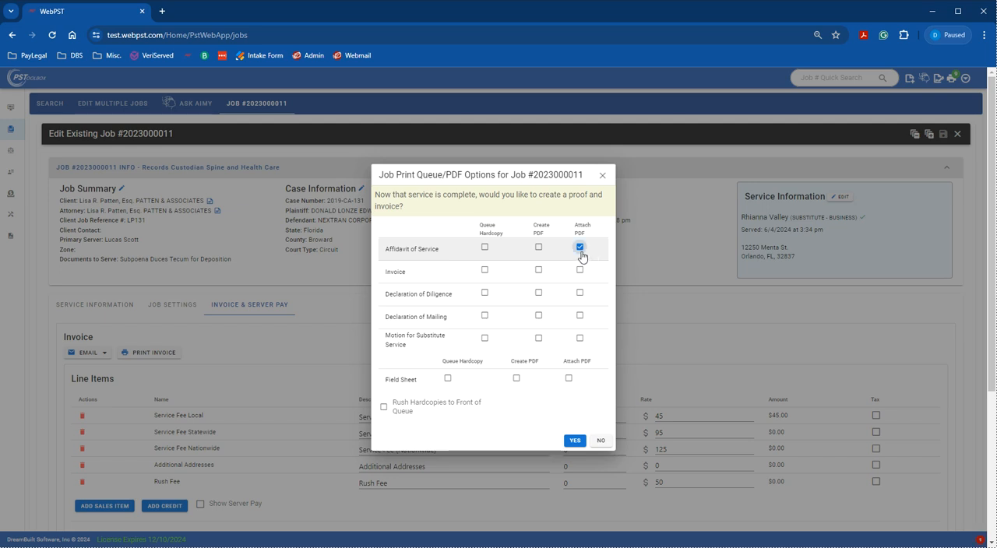
click(580, 248)
click(580, 271)
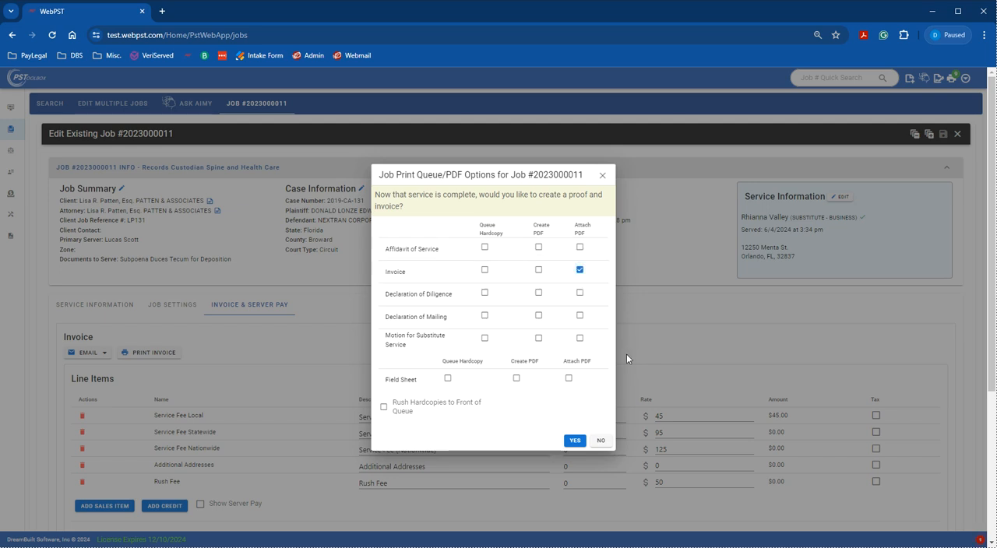
click(575, 442)
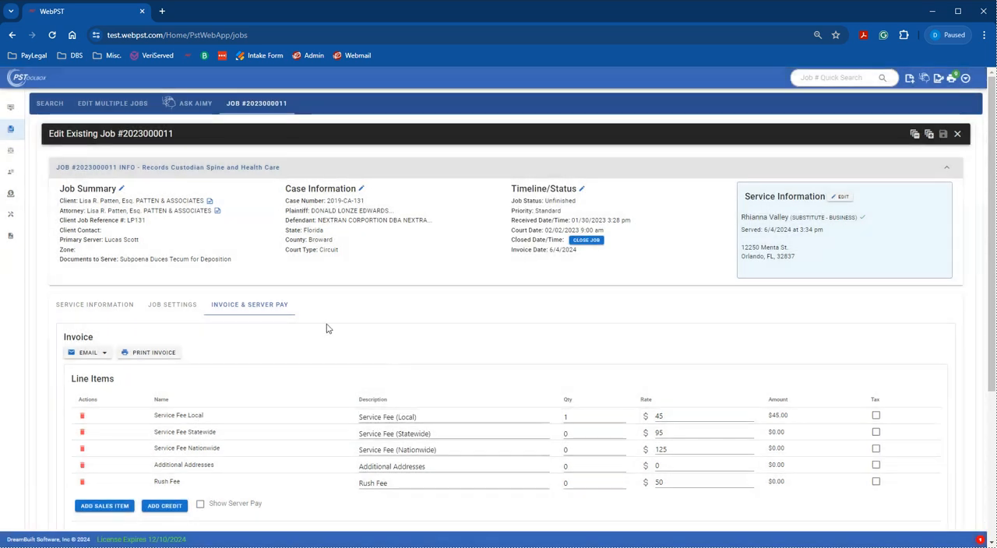
Preview the job's affidavit from the service information and open the document for editing
click(101, 306)
scroll(138, 311, down, 3)
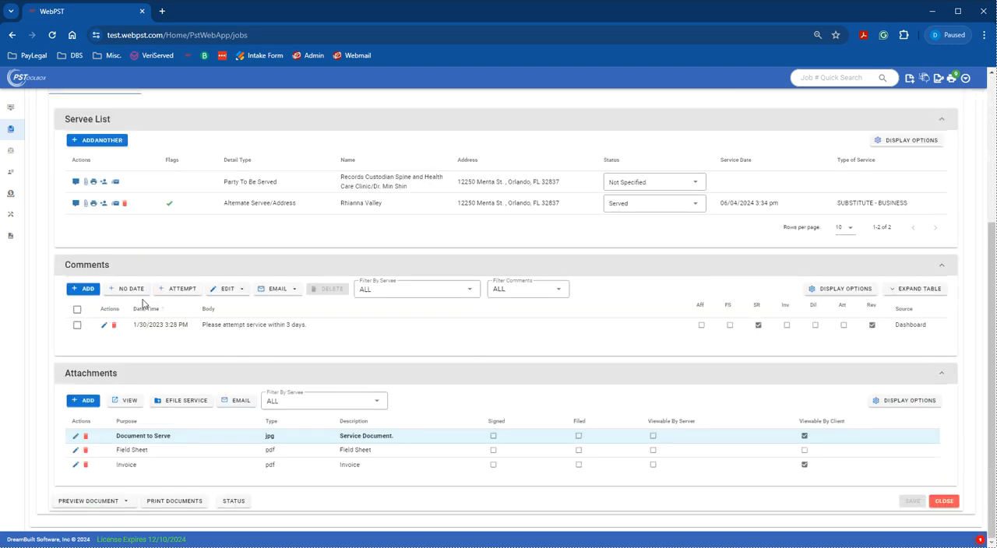
click(104, 504)
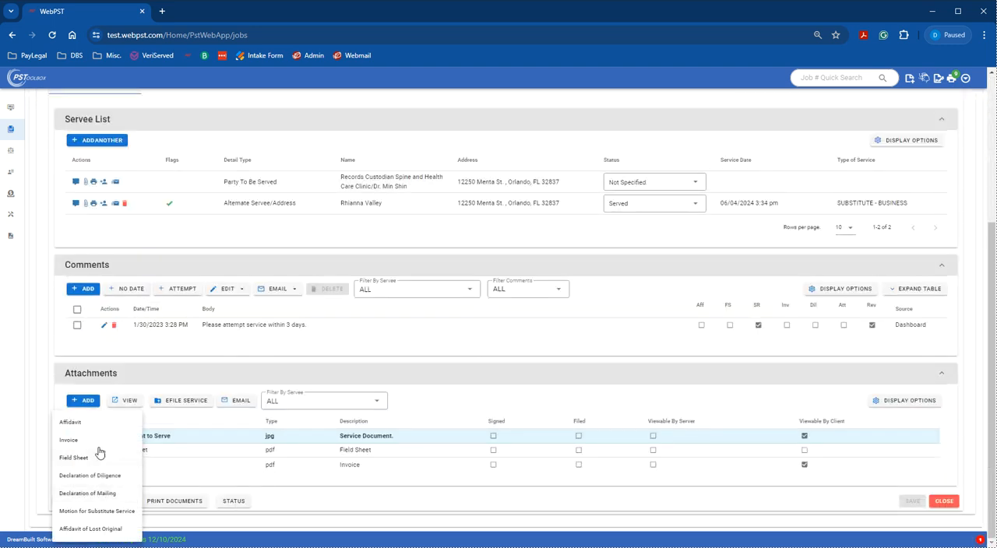
click(87, 427)
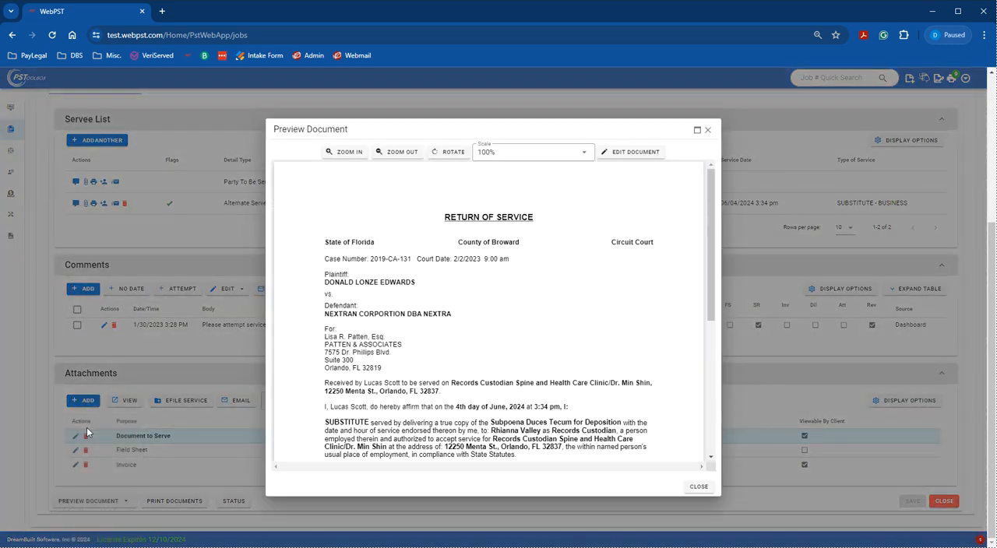
click(620, 155)
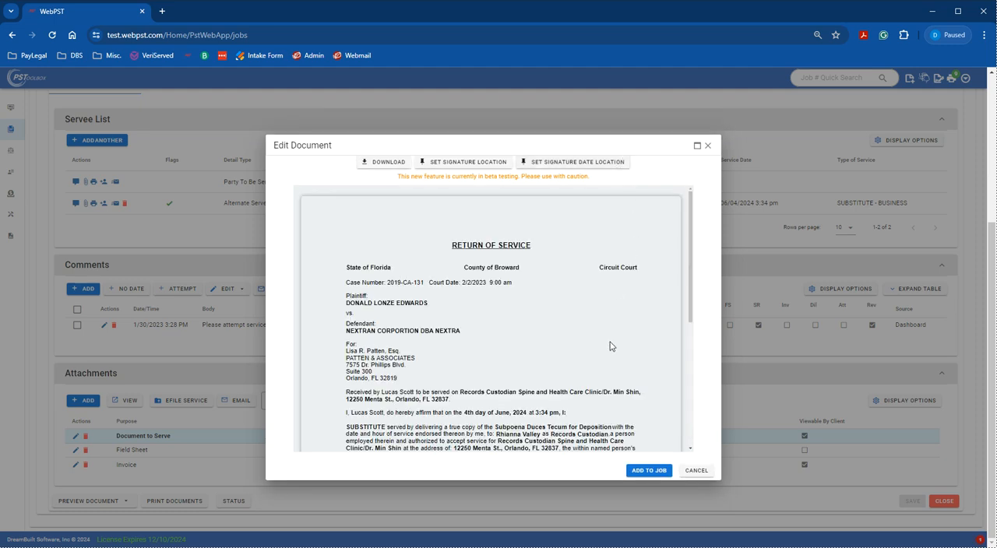
scroll(613, 342, down, 2)
scroll(618, 336, up, 2)
Change the affidavit's heading to "PROOF OF SERVICE"
click(487, 245)
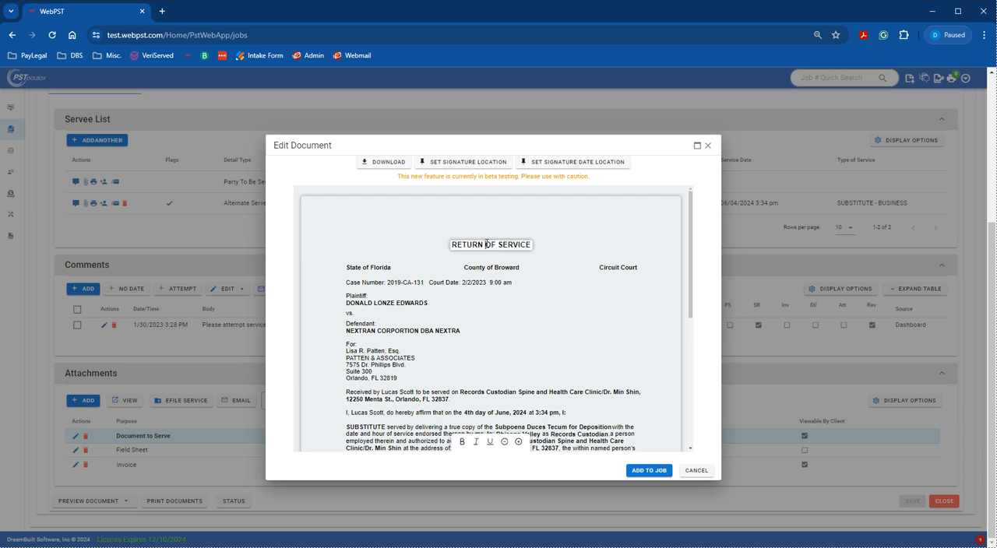
key(BackSpace)
key(BackSpace)
key(BackSpace)
key(BackSpace)
key(BackSpace)
key(BackSpace)
text(PROOF)
click(632, 350)
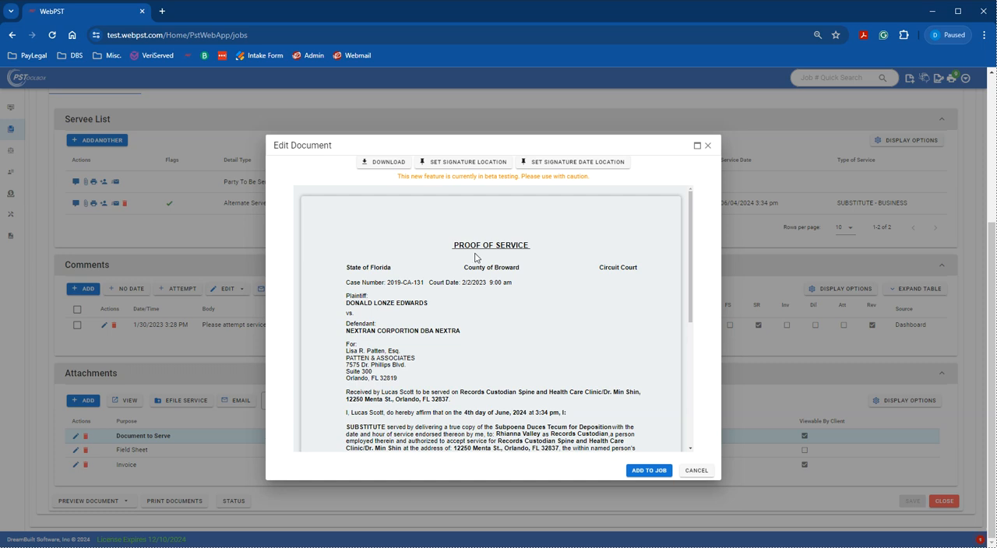
Replace "served" with "delivered" in the affidavit's "Received by" sentence
scroll(475, 258, down, 1)
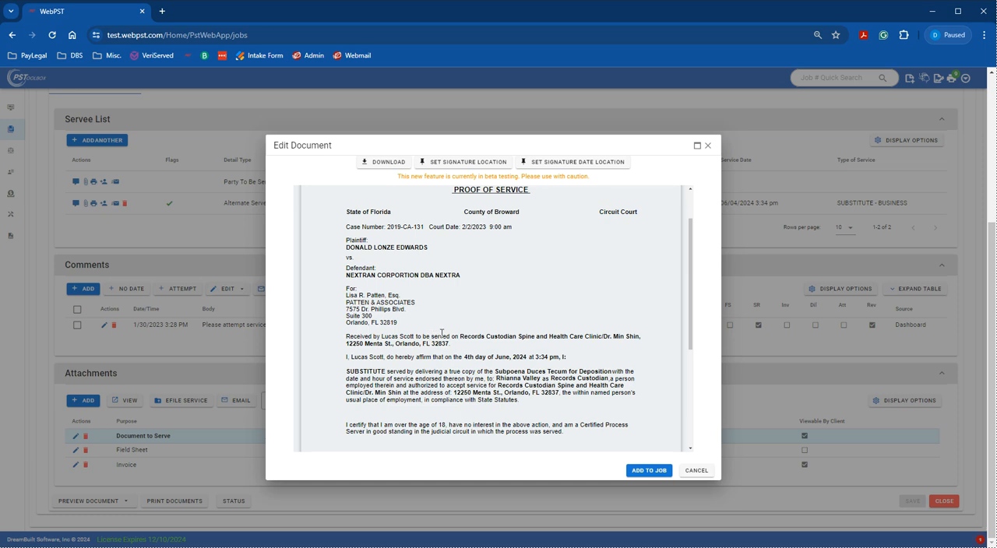
click(452, 336)
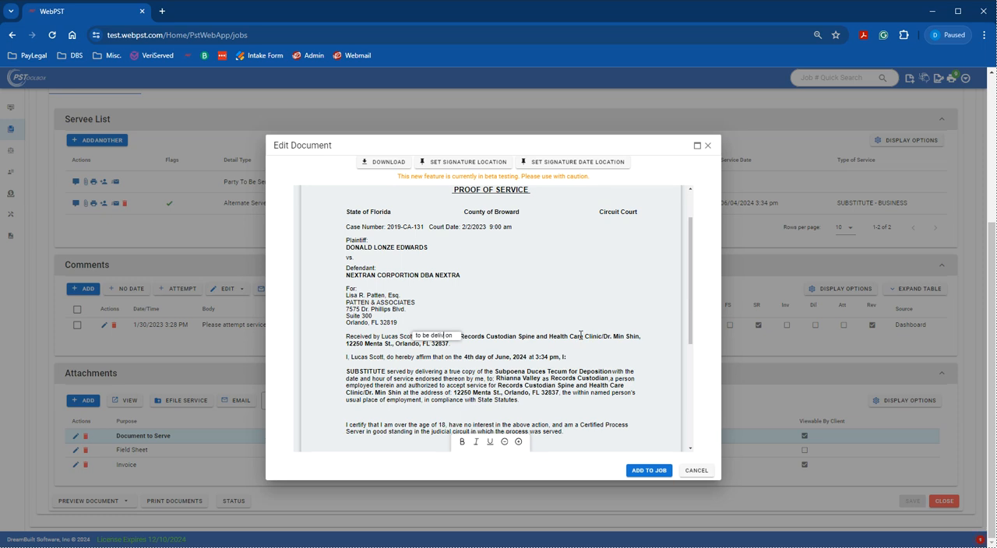
text(delivered)
click(640, 360)
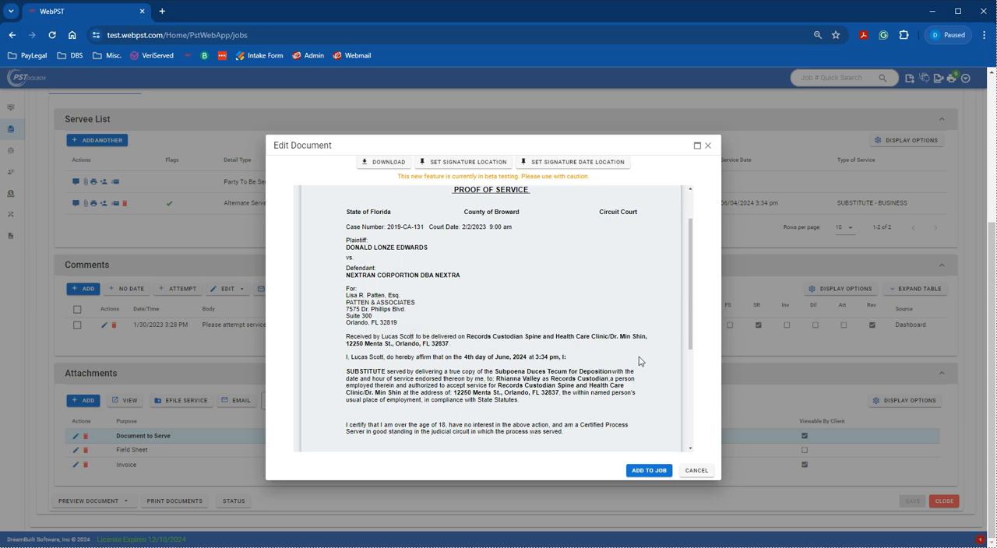
Review the edited document through to its signature block and add it to the job
scroll(457, 379, down, 1)
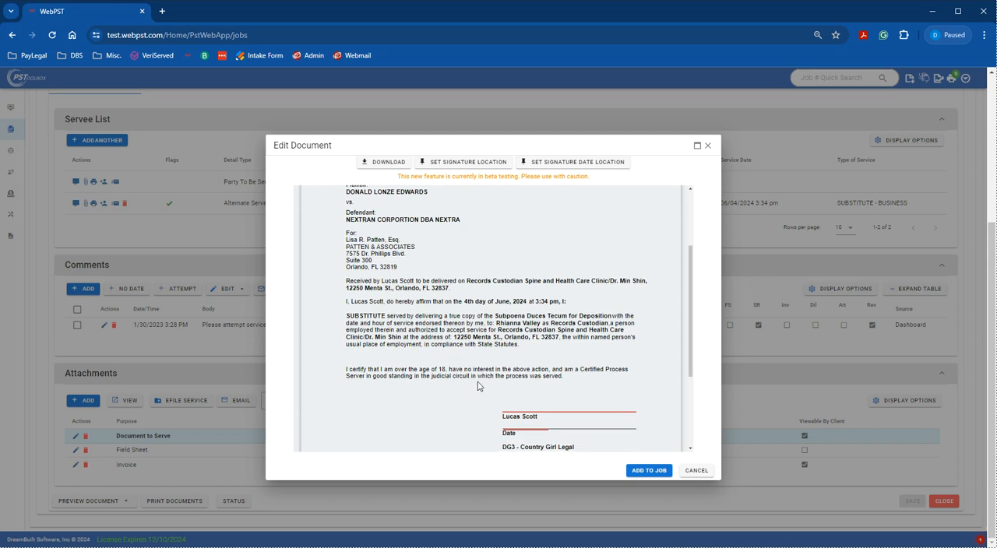
scroll(483, 340, down, 1)
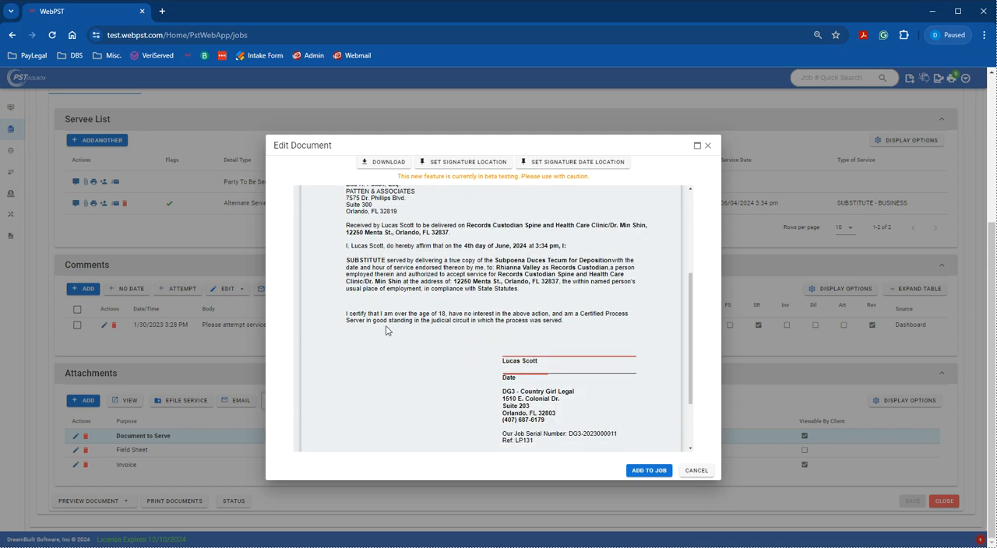
scroll(507, 294, up, 1)
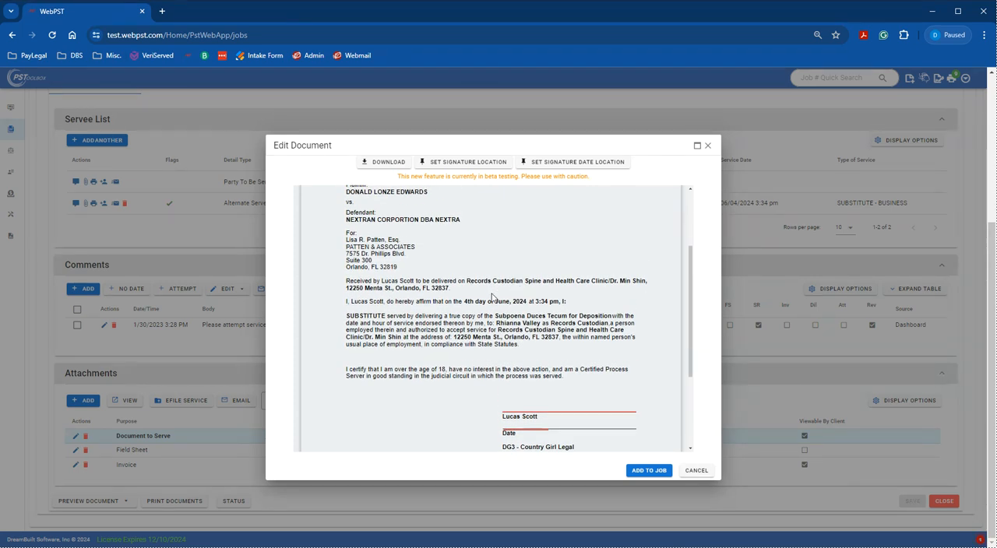
scroll(498, 264, up, 2)
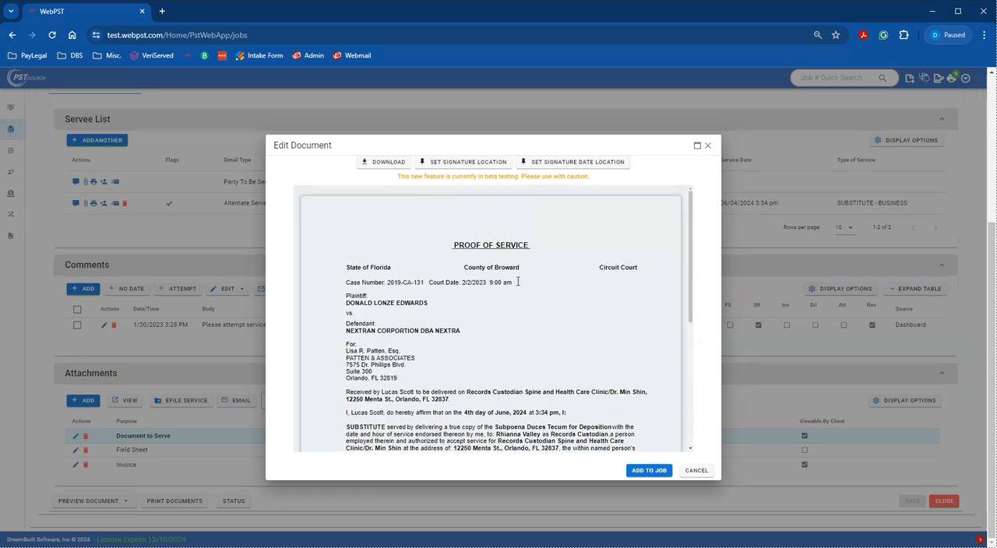
scroll(520, 246, down, 3)
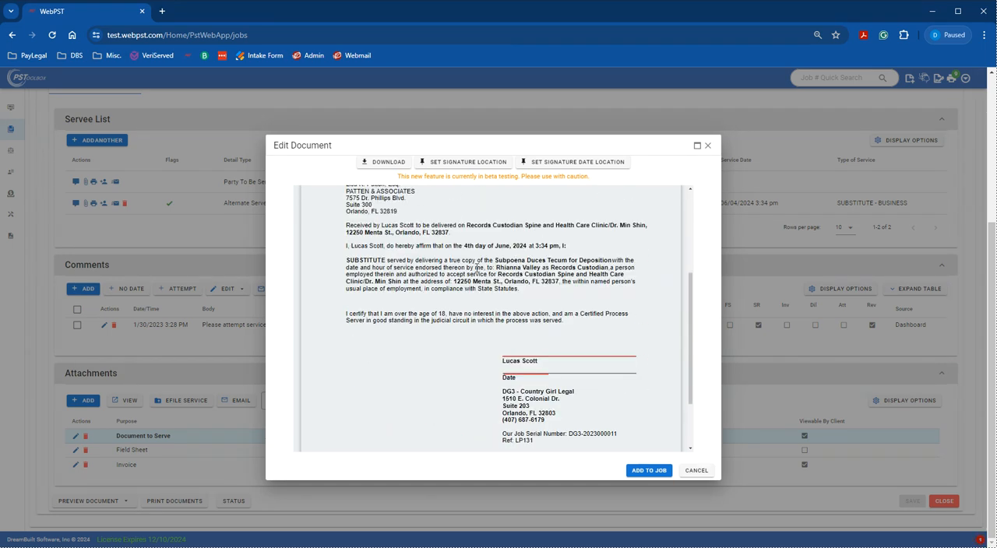
click(656, 473)
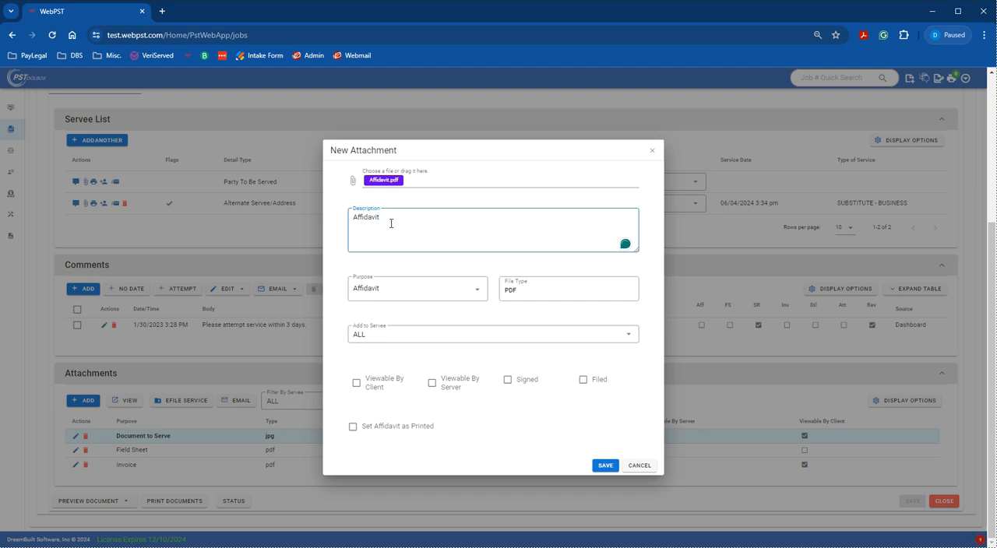
Set the new attachment's description to "PROOF OF SERVICE" and make it viewable by the client
drag(391, 223, 338, 223)
text(PROOF OF SERVICE)
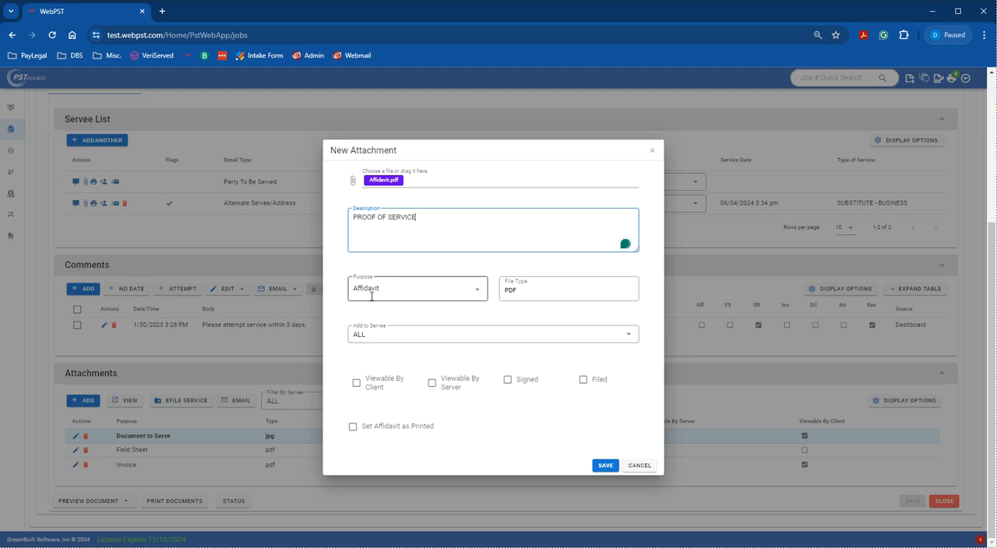
click(356, 383)
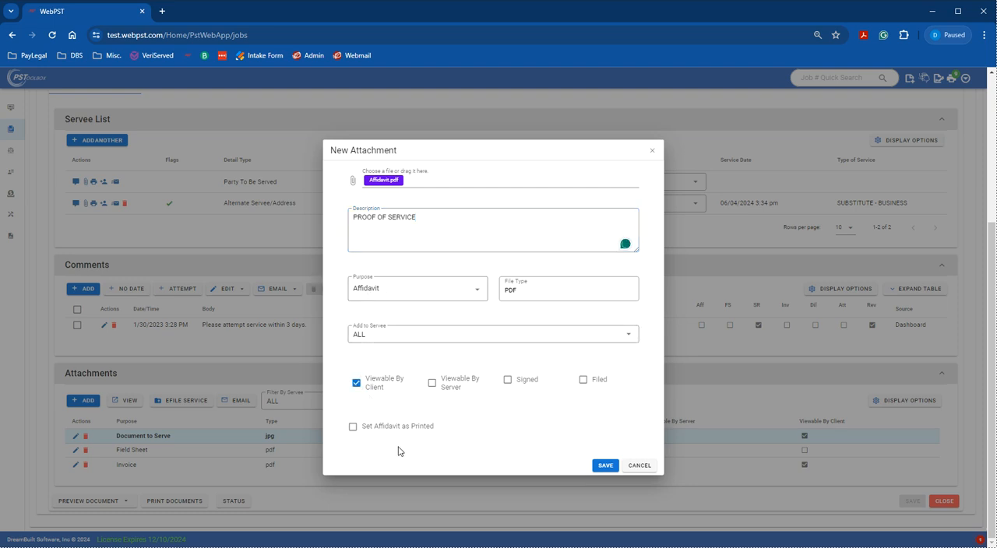
Set the affidavit as printed, and save the new attachment and the job
click(374, 433)
click(606, 466)
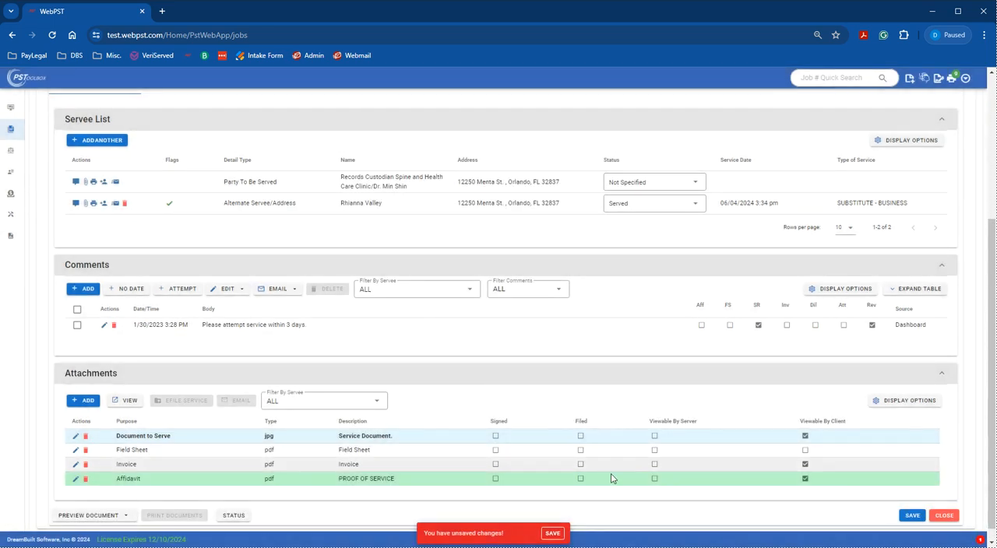
click(552, 534)
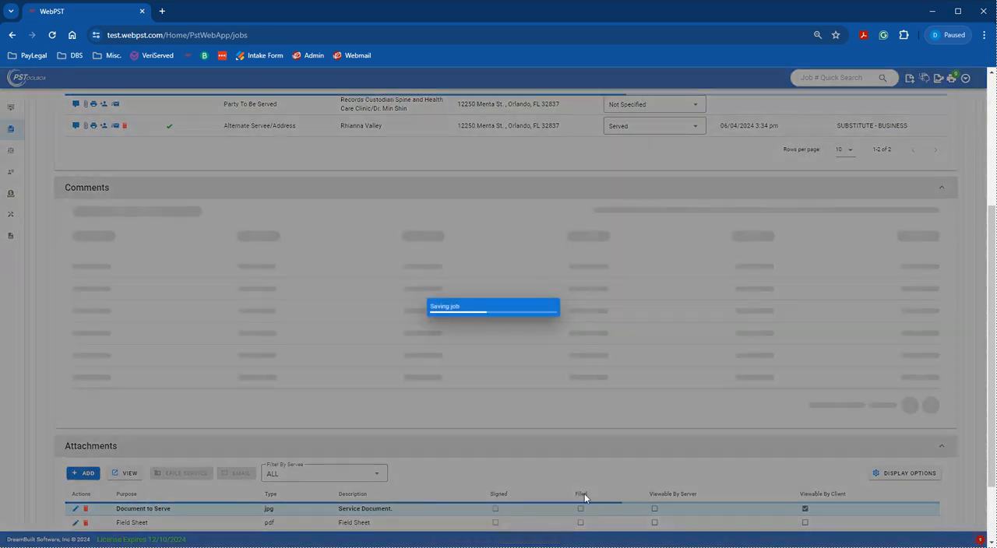